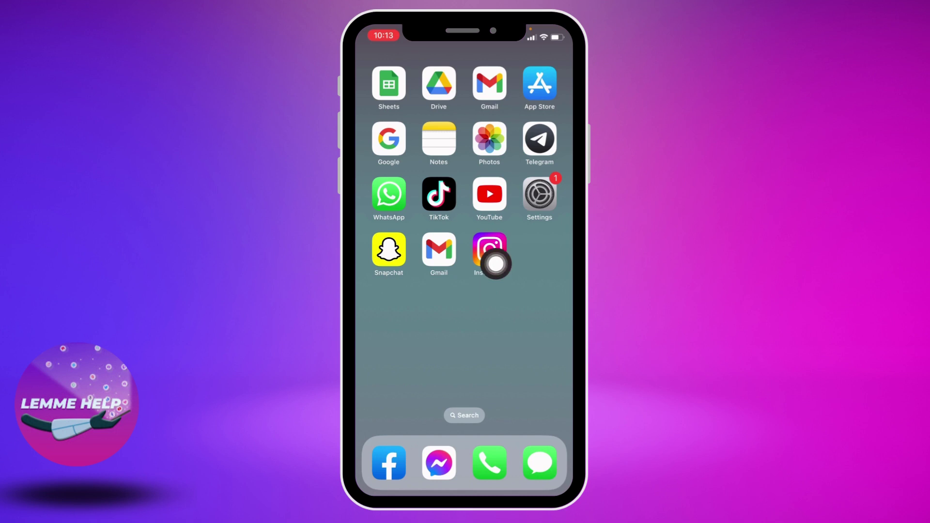
- Search Instagram for 'fa', open falcon_nepal's profile and bring up its Following options
click(489, 250)
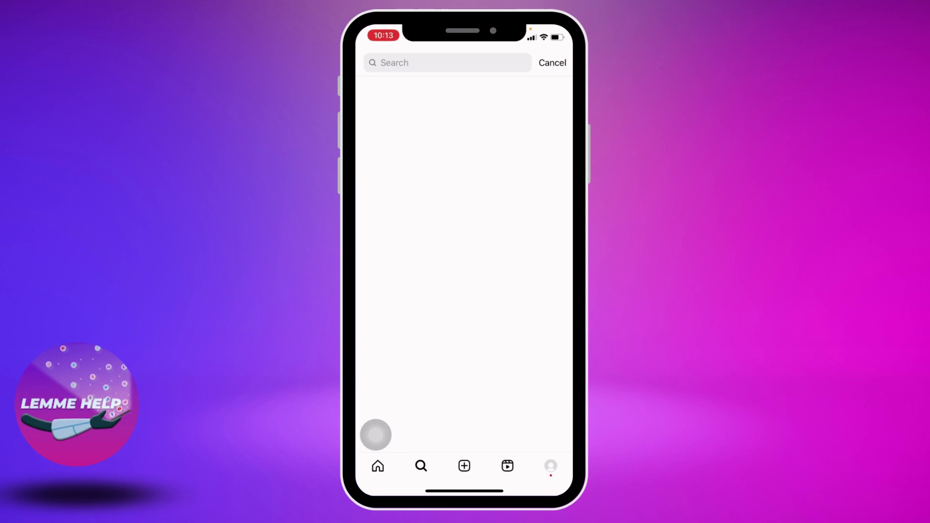
click(447, 62)
text(fa)
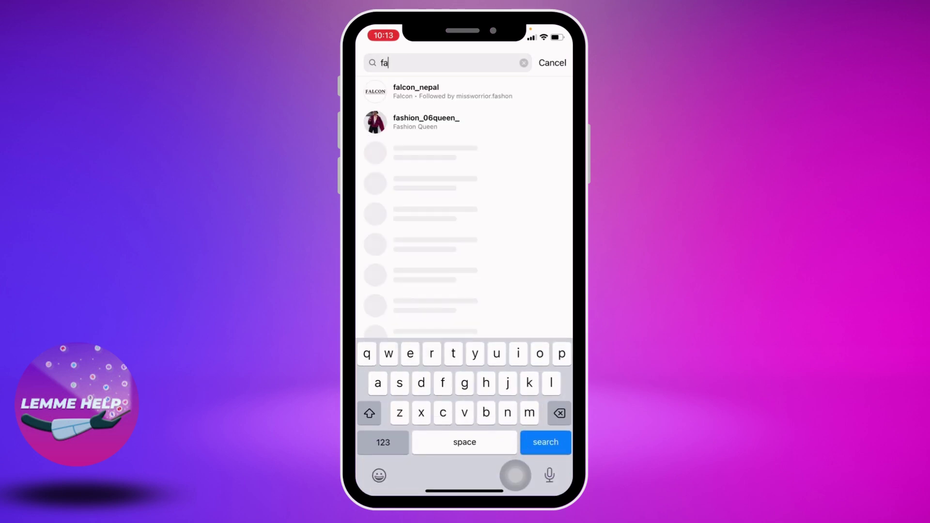
click(416, 91)
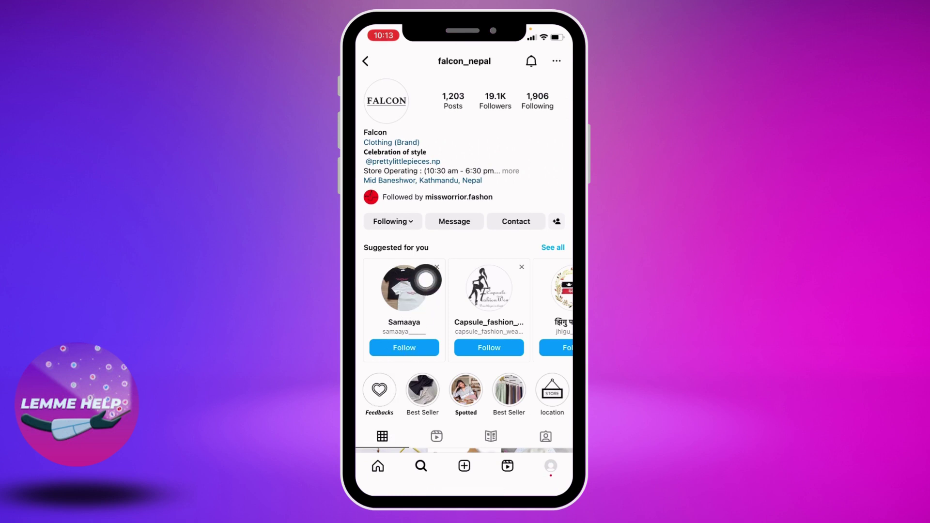
click(393, 221)
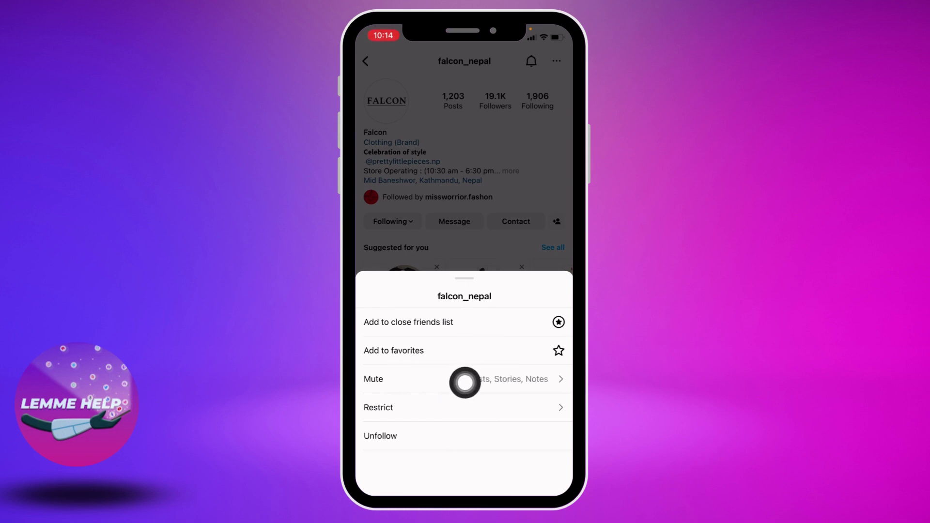
click(553, 382)
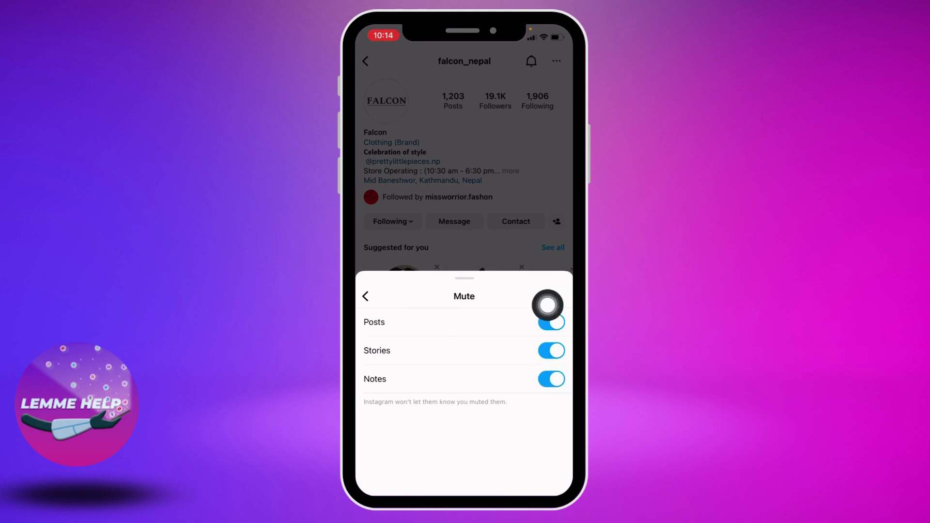
click(549, 321)
click(551, 350)
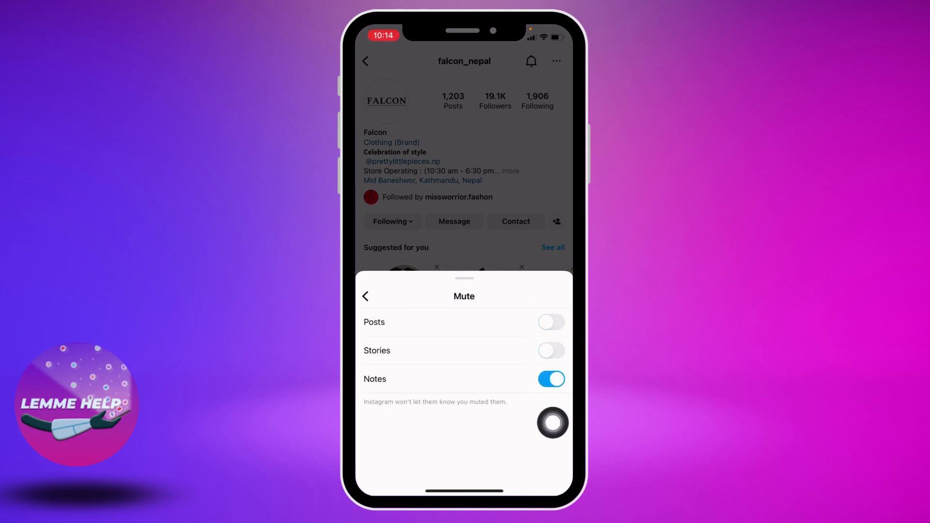
click(551, 379)
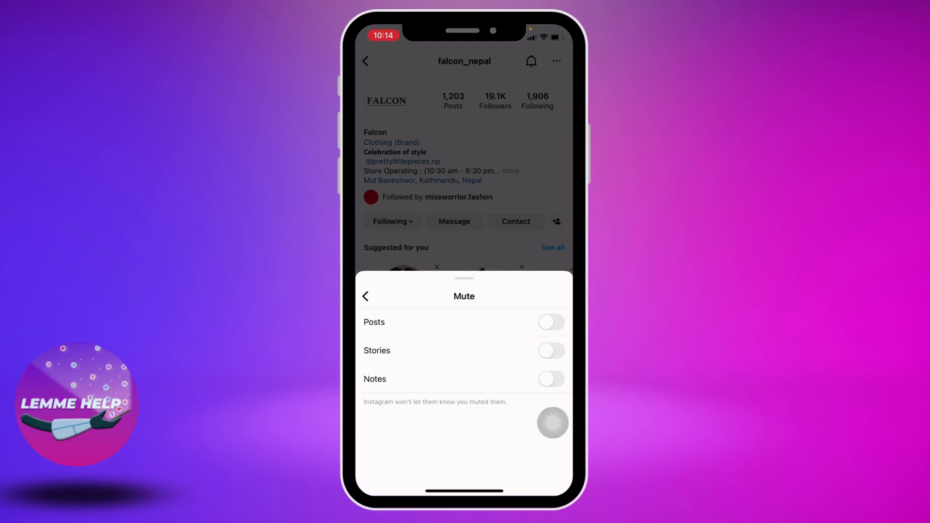
drag(553, 363, 552, 423)
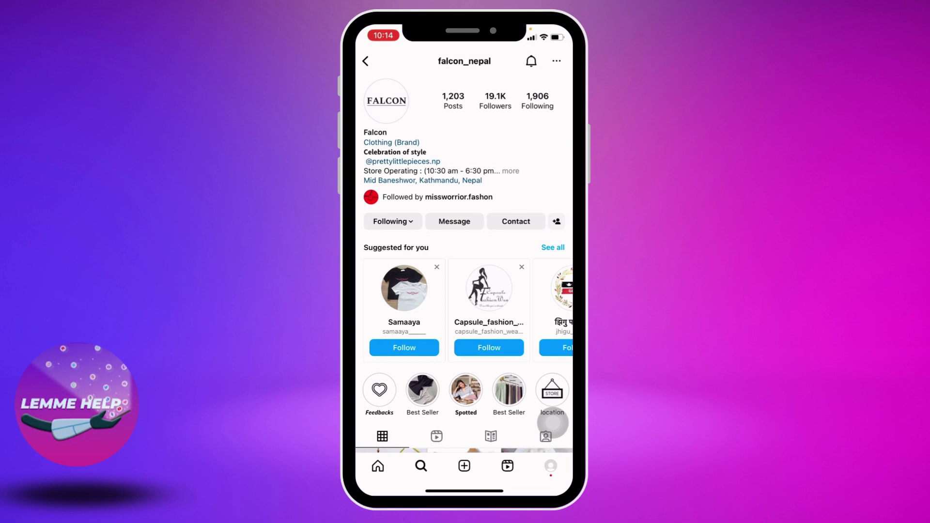